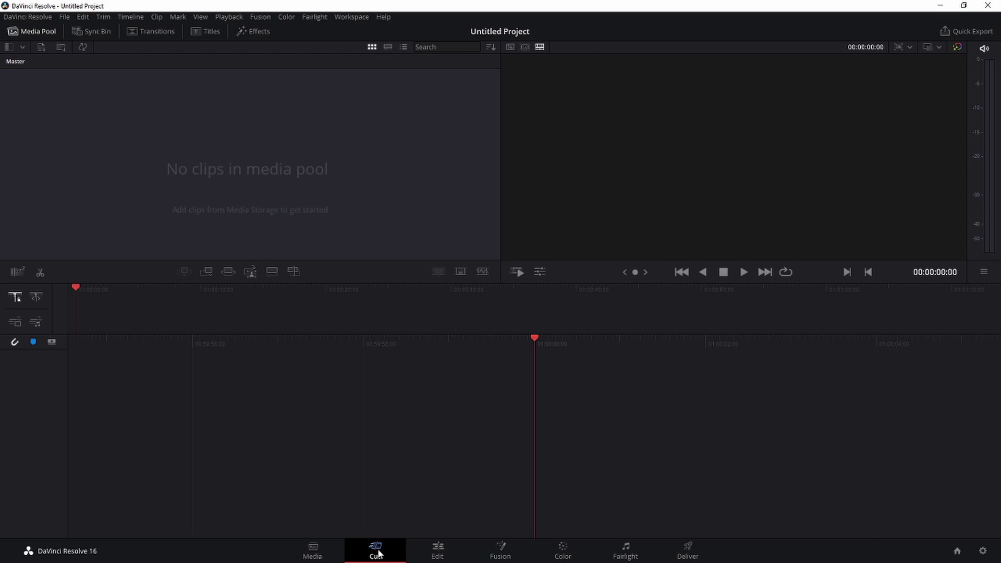
Drag vod-661636952-offset-1202.mp4 from Downloads onto the empty Edit page timeline
{"action": "left_click", "coordinate": [438, 552]}
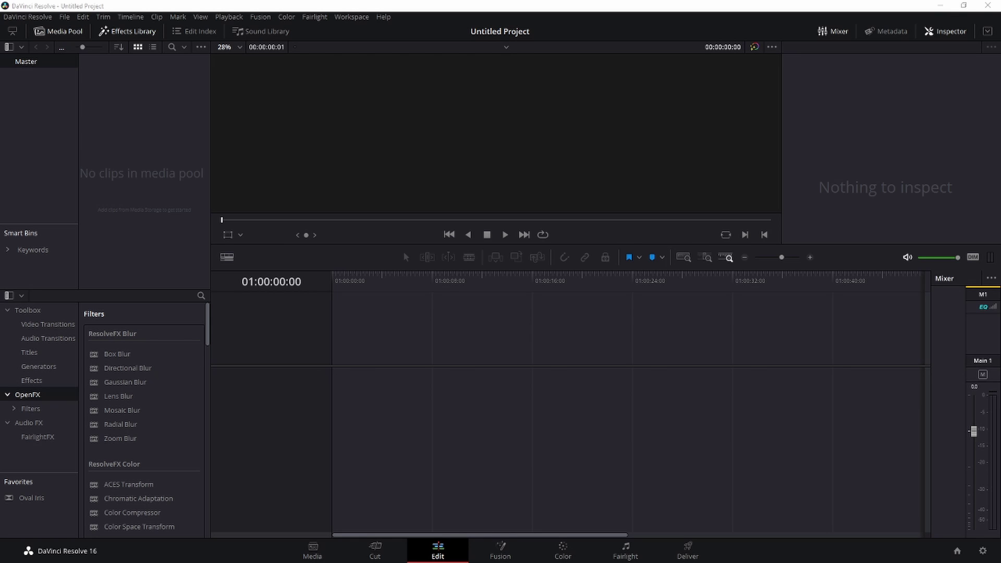
{"action": "key", "text": "alt+Tab"}
{"action": "left_click_drag", "start_coordinate": [165, 222], "coordinate": [485, 391]}
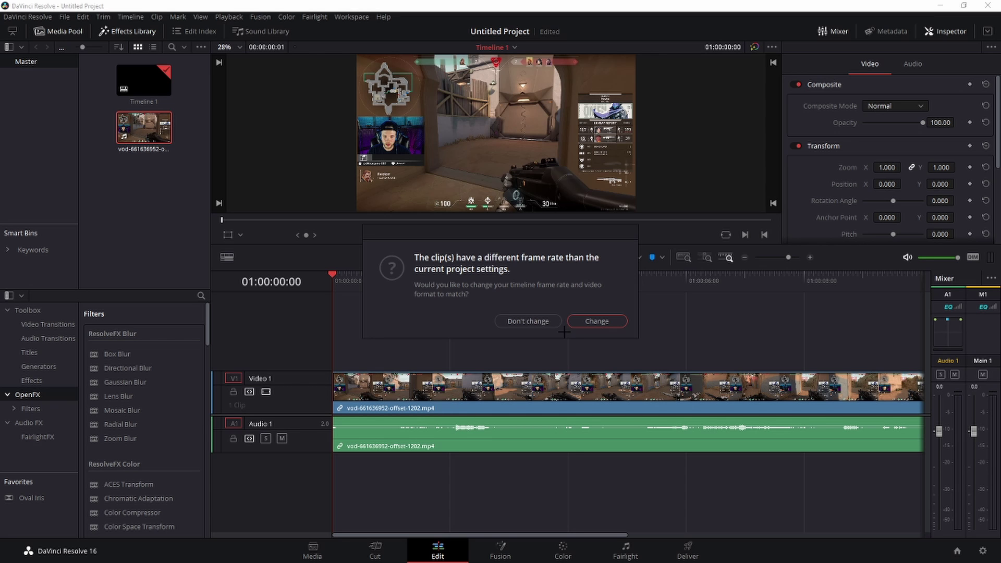
Dismiss the frame-rate mismatch prompt and scrub the gameplay to about nine seconds
{"action": "left_click", "coordinate": [527, 320]}
{"action": "left_click", "coordinate": [746, 295]}
{"action": "left_click_drag", "start_coordinate": [745, 295], "coordinate": [908, 290]}
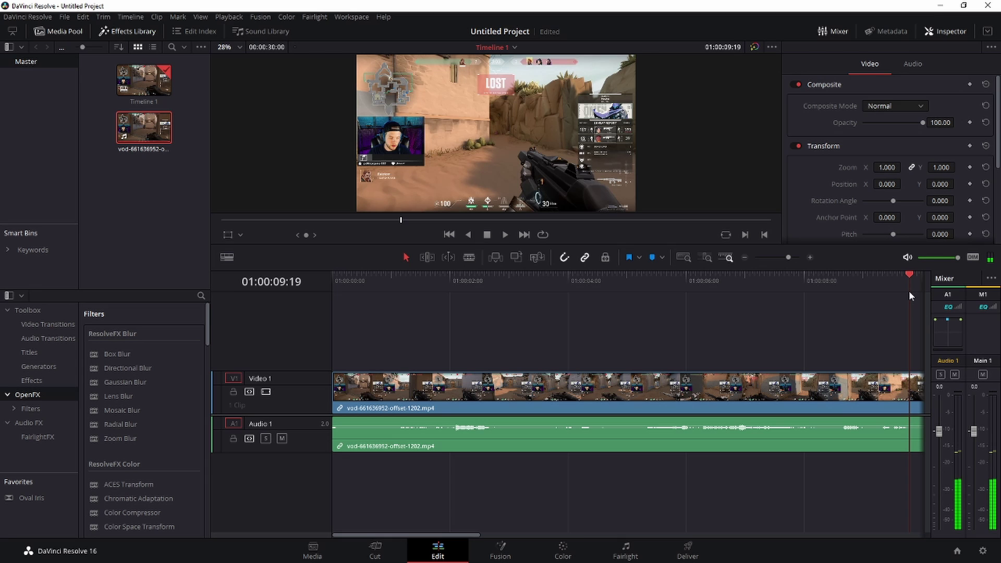
{"action": "left_click", "coordinate": [573, 535]}
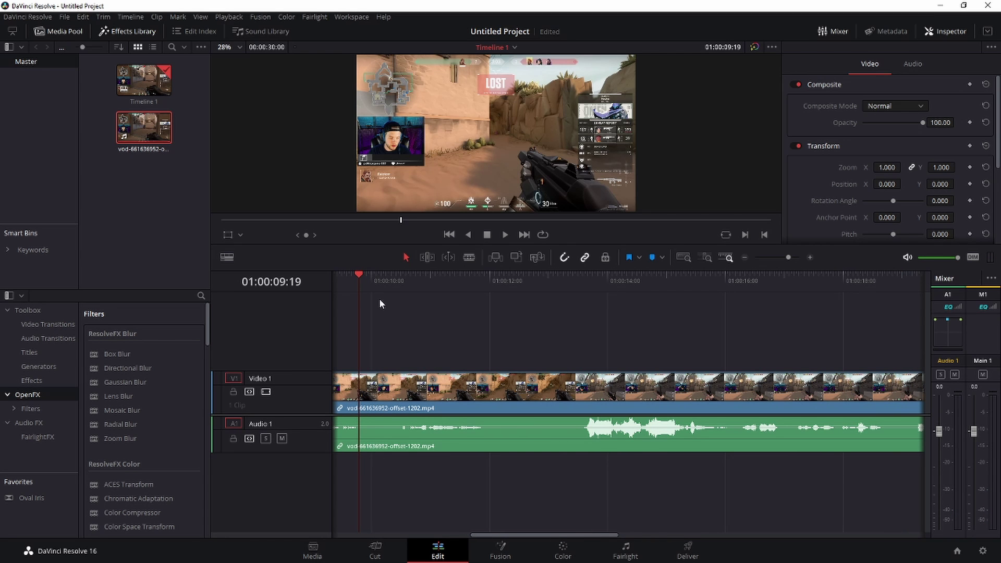
Review the gameplay from 01:00:10:14 onward, stopping playback at 01:00:12:22
{"action": "left_click", "coordinate": [406, 282]}
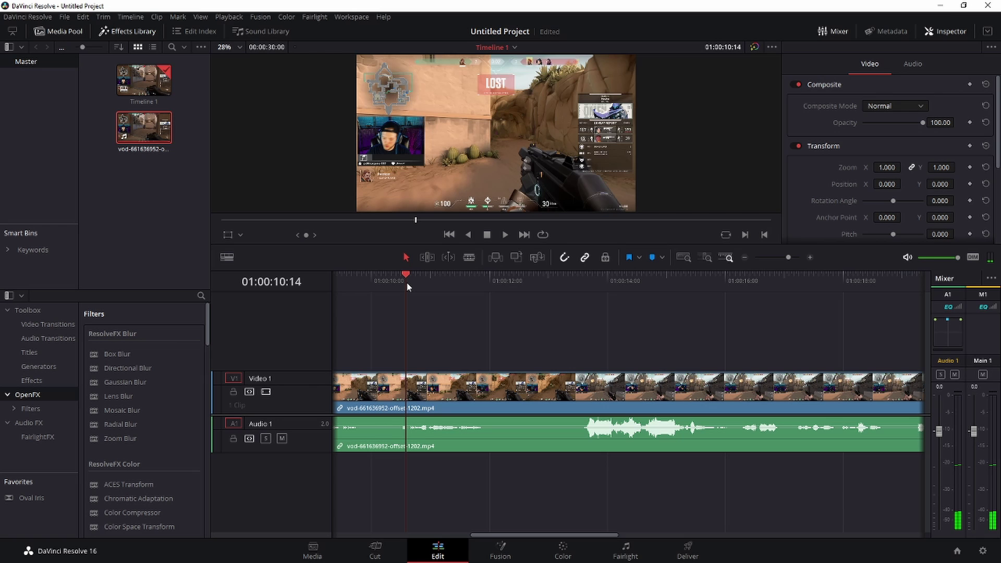
{"action": "left_click_drag", "start_coordinate": [405, 282], "coordinate": [407, 282]}
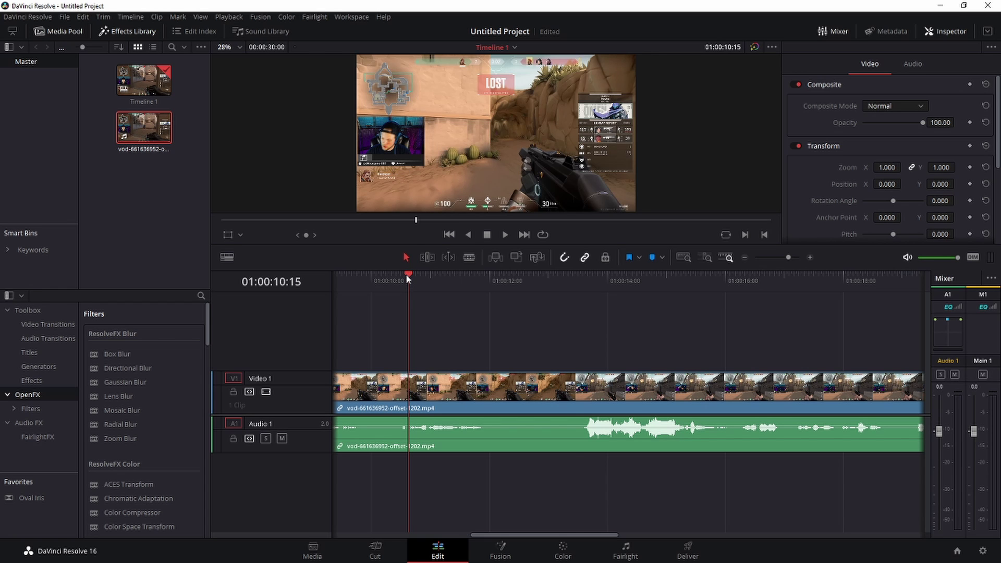
{"action": "left_click_drag", "start_coordinate": [405, 274], "coordinate": [575, 276]}
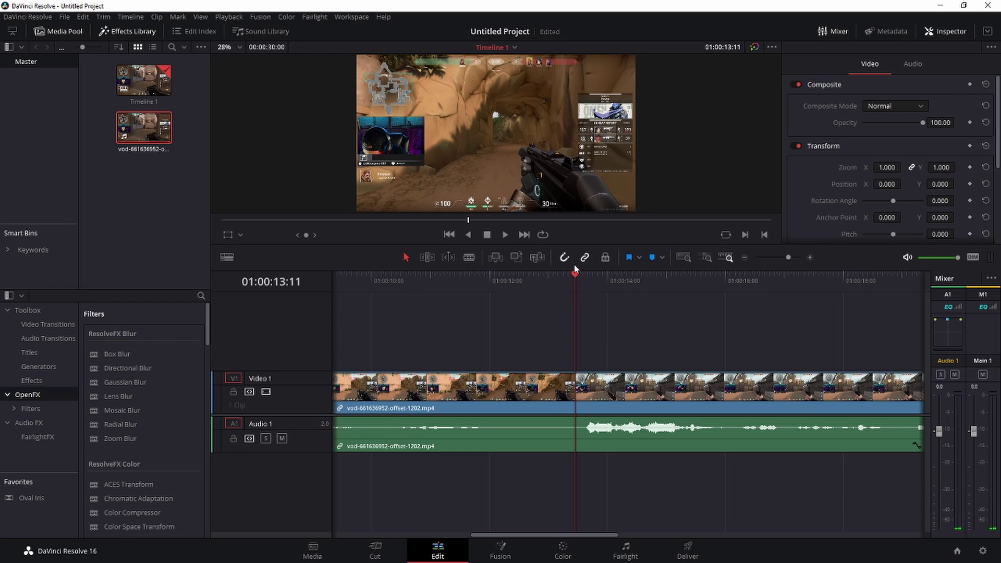
{"action": "left_click", "coordinate": [504, 236]}
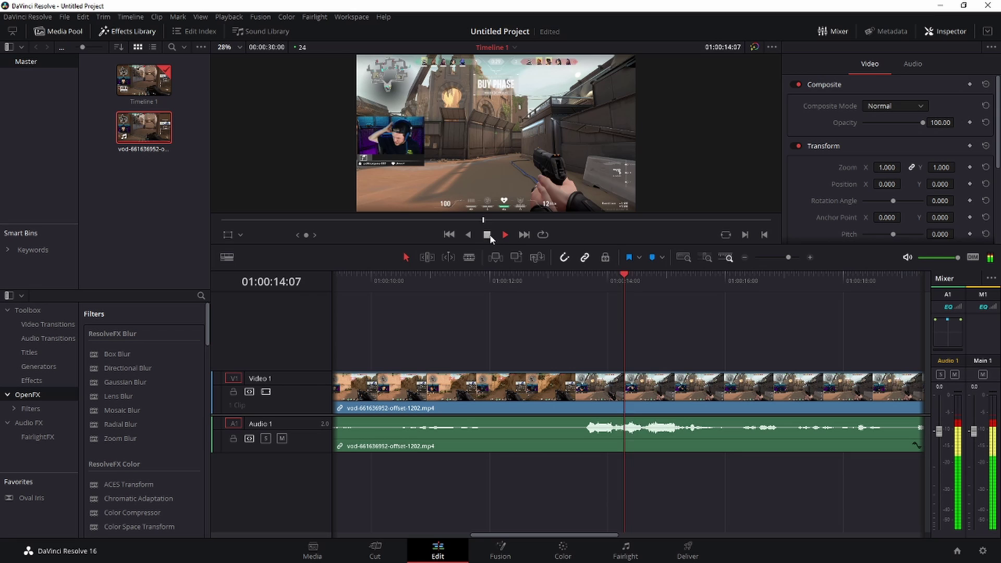
{"action": "left_click", "coordinate": [544, 276]}
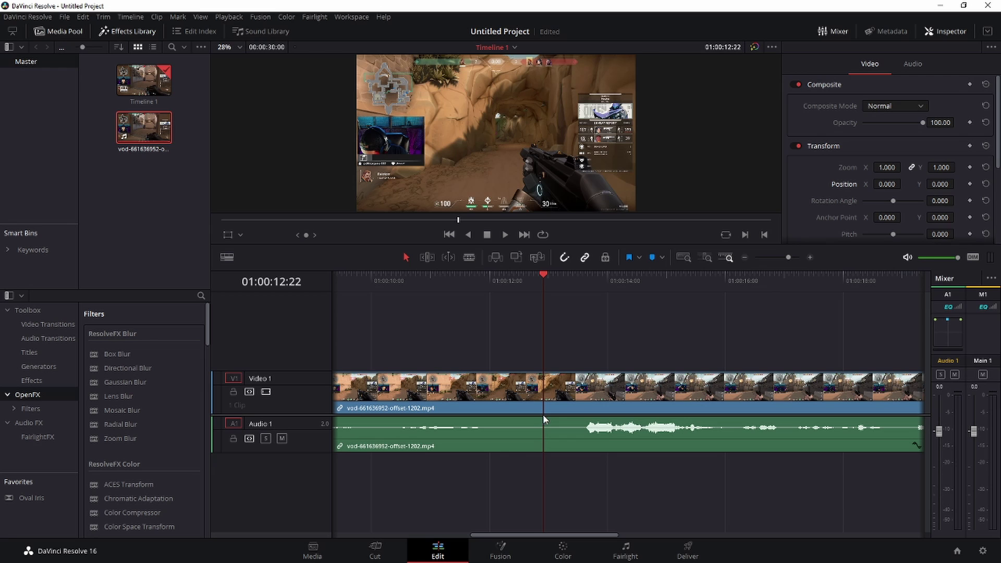
Select the gameplay clip and add Zoom and Position keyframes at 01:00:12:22 and 01:00:16:03
{"action": "left_click", "coordinate": [553, 395]}
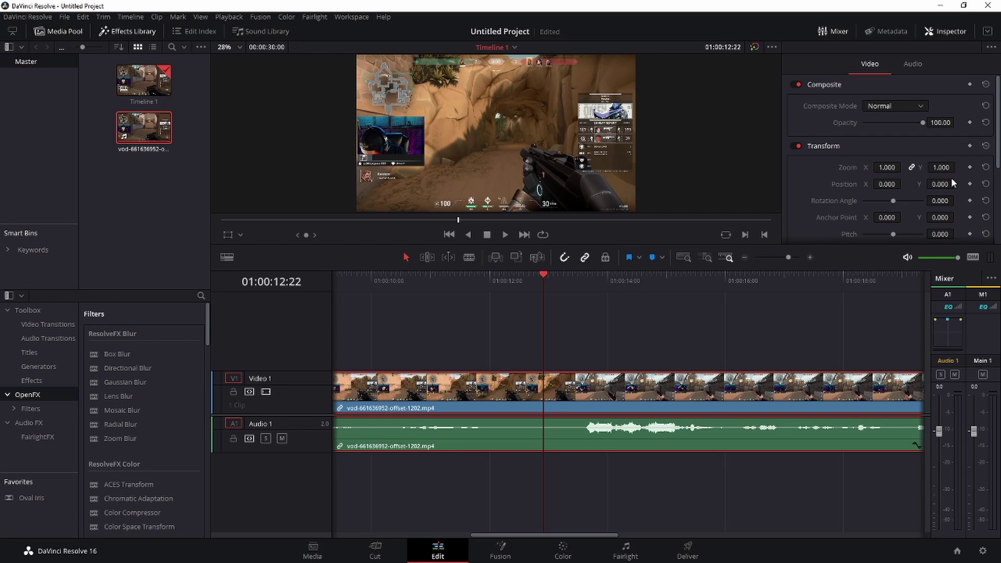
{"action": "left_click", "coordinate": [970, 167]}
{"action": "left_click", "coordinate": [970, 184]}
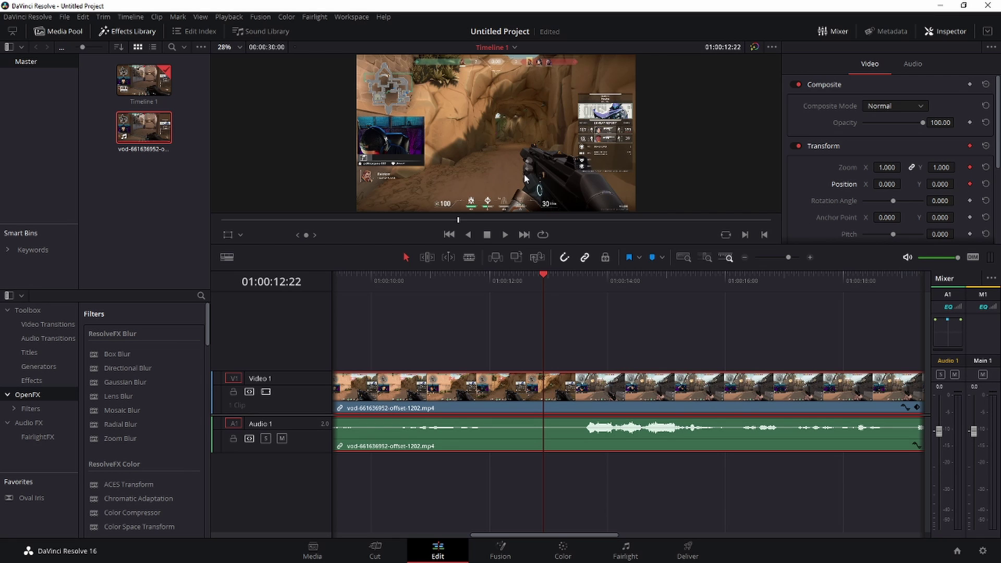
{"action": "left_click", "coordinate": [731, 286]}
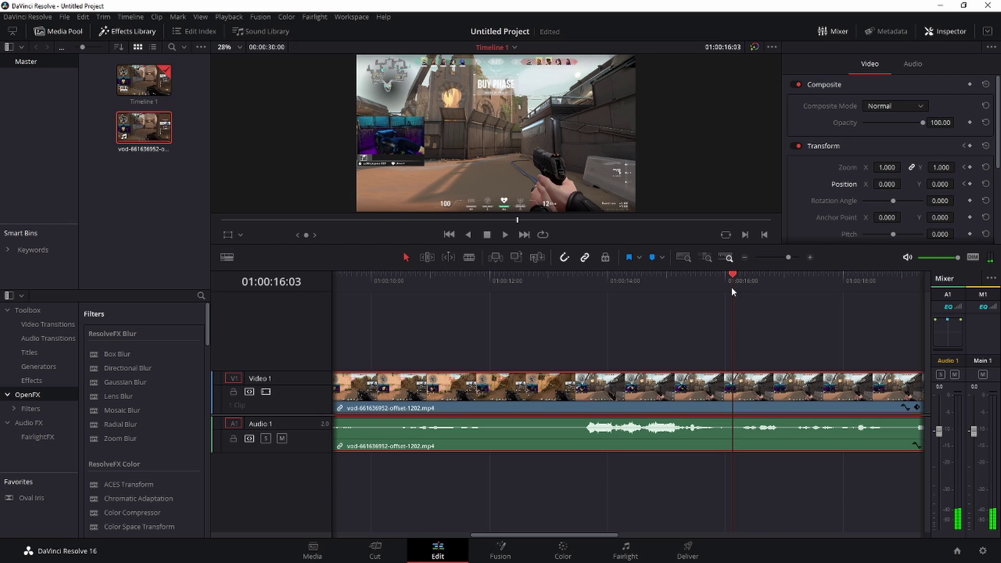
{"action": "left_click", "coordinate": [970, 167]}
{"action": "left_click", "coordinate": [970, 184]}
Add Zoom and Position keyframes at 01:00:15:14, then return the playhead to 01:00:13:15
{"action": "left_click", "coordinate": [586, 276]}
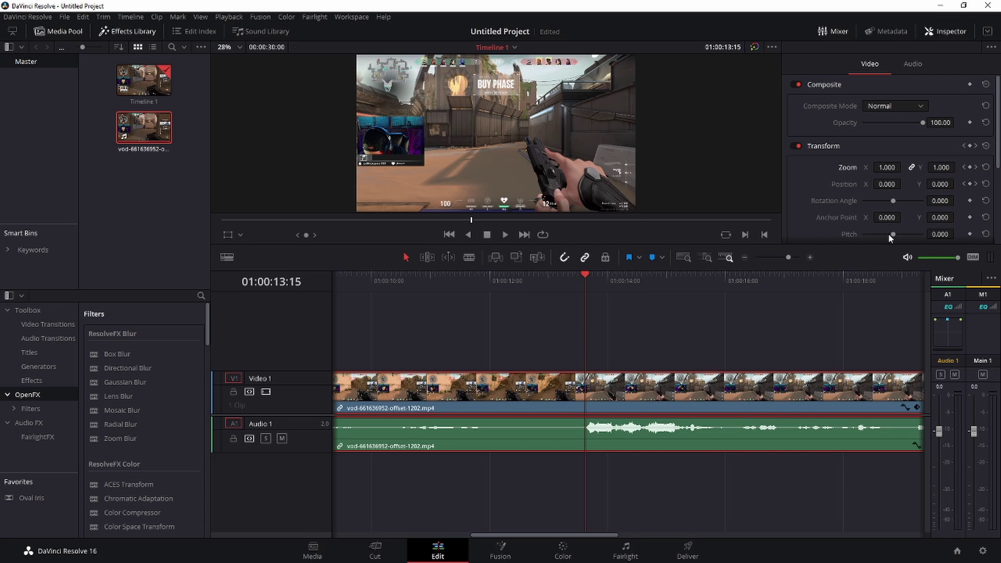
{"action": "left_click", "coordinate": [702, 282]}
{"action": "left_click", "coordinate": [700, 281]}
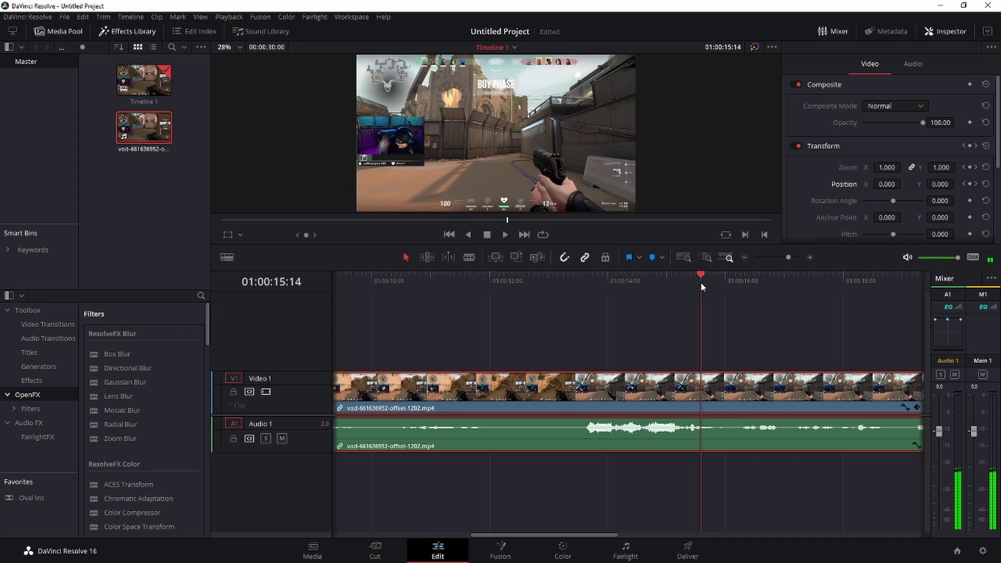
{"action": "left_click", "coordinate": [969, 166]}
{"action": "left_click", "coordinate": [970, 183]}
{"action": "key", "text": "["}
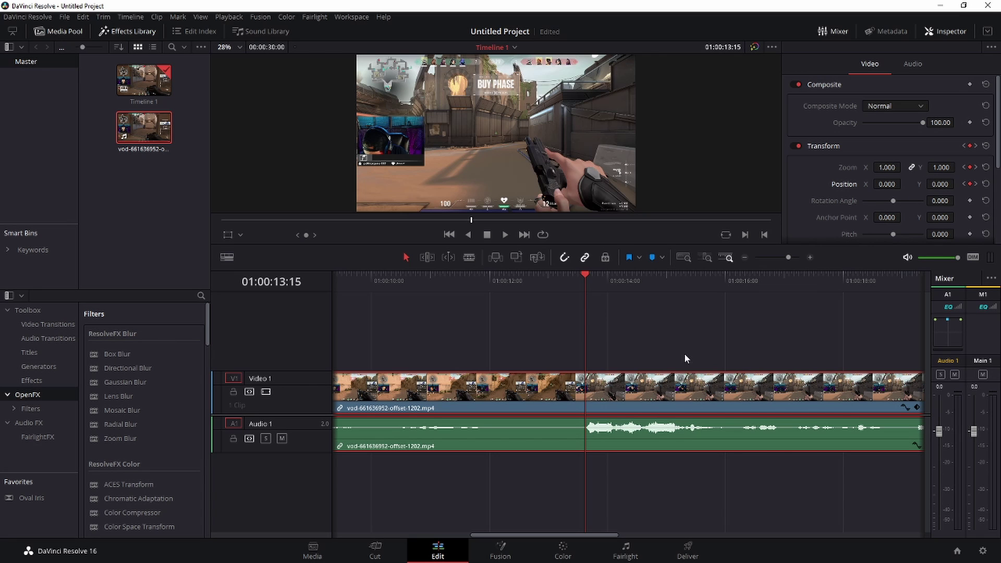
At the 01:00:13:15 keyframe, set the clip's Zoom to 1.500
{"action": "left_click", "coordinate": [590, 278]}
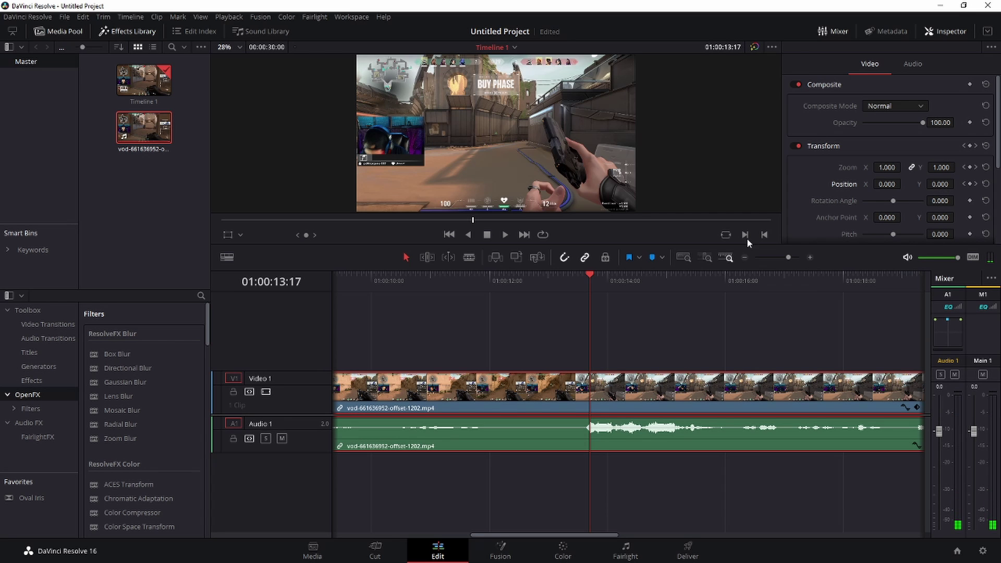
{"action": "key", "text": "Left"}
{"action": "key", "text": "Left"}
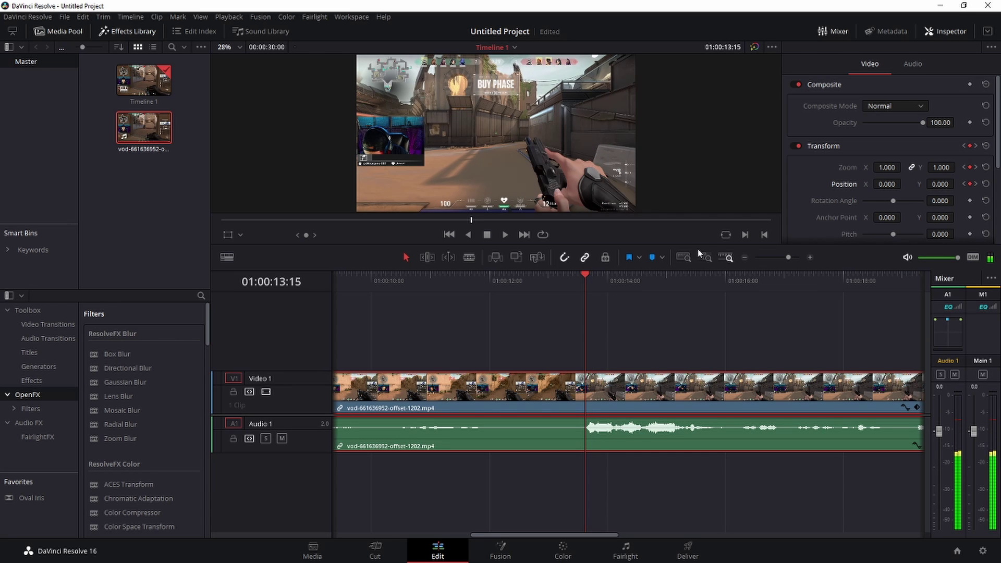
{"action": "left_click_drag", "start_coordinate": [889, 166], "coordinate": [903, 166]}
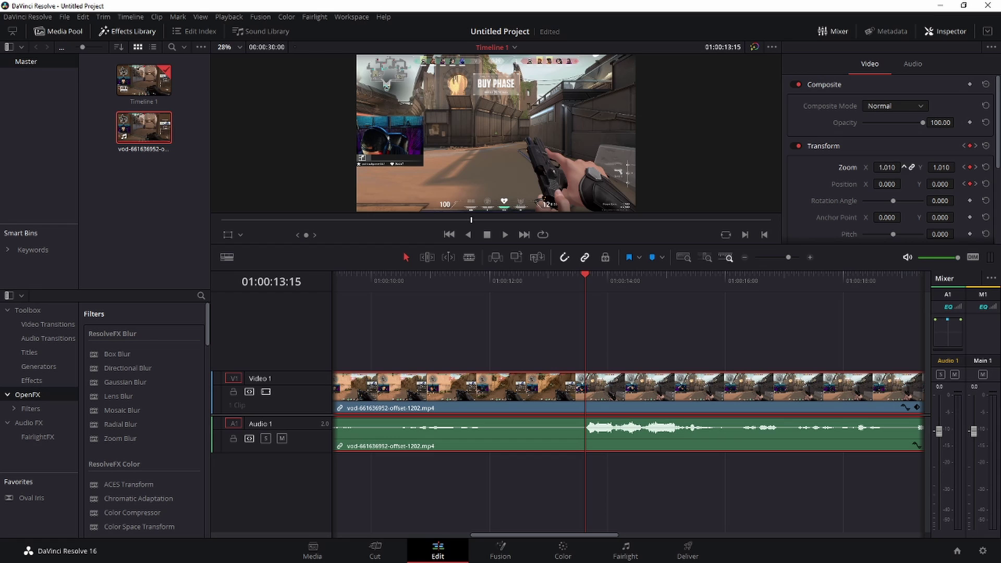
{"action": "left_click", "coordinate": [886, 167]}
{"action": "type", "text": "1."}
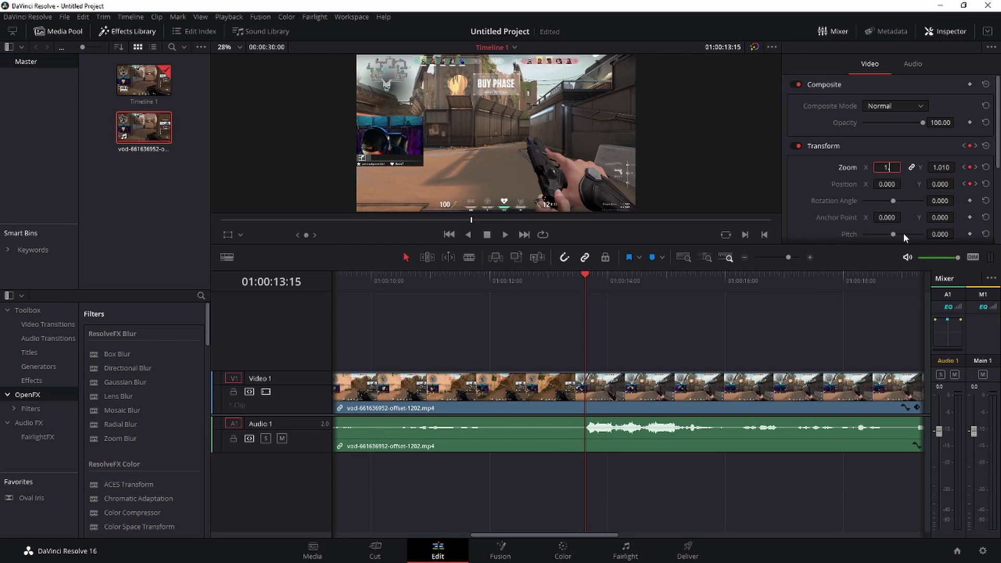
{"action": "type", "text": "5"}
{"action": "key", "text": "Return"}
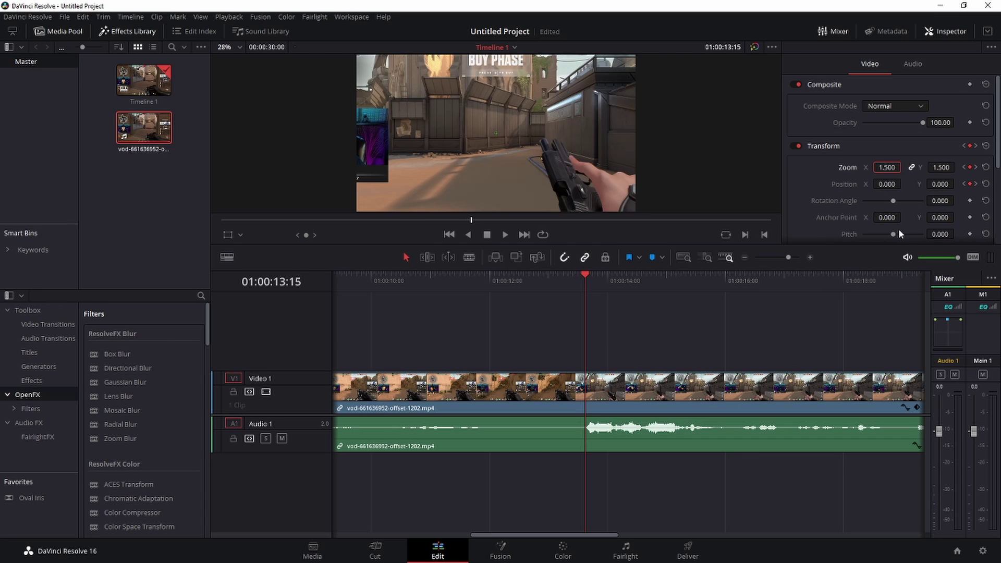
Shift Position X to 450 and increase Zoom to 1.750
{"action": "left_click", "coordinate": [884, 186]}
{"action": "key", "text": "Return"}
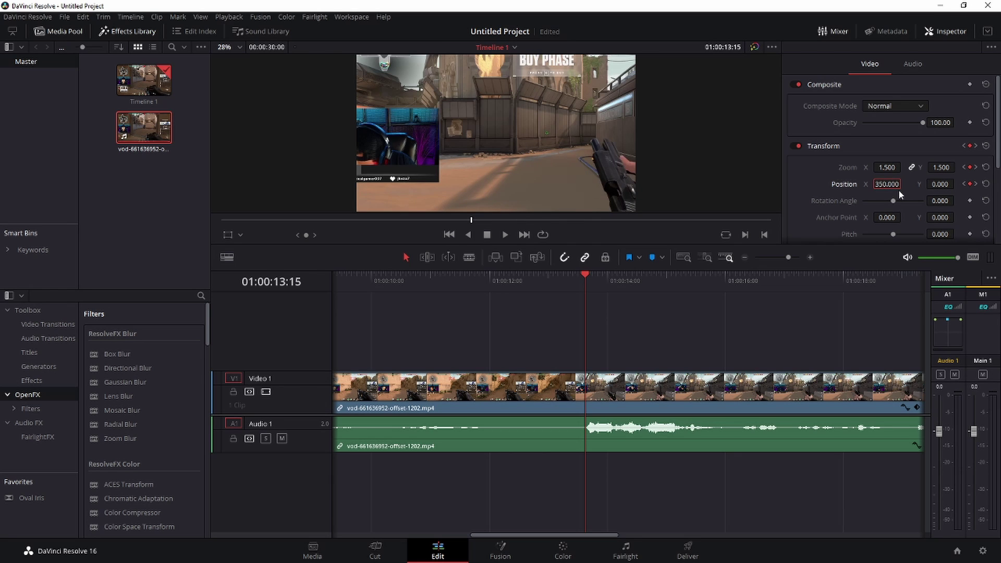
{"action": "left_click", "coordinate": [897, 188]}
{"action": "type", "text": "450"}
{"action": "key", "text": "Return"}
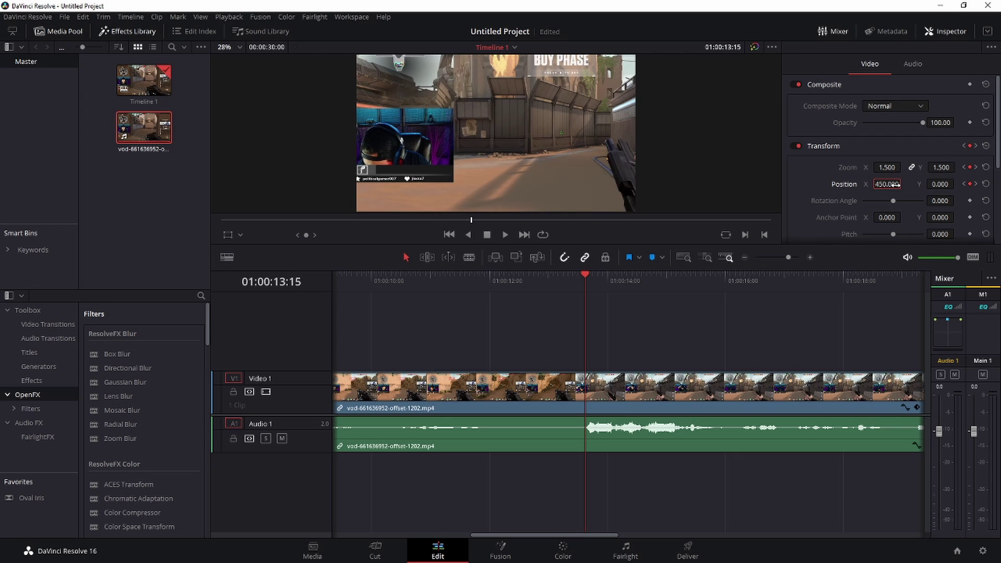
{"action": "left_click", "coordinate": [889, 168]}
{"action": "type", "text": "1.75"}
{"action": "key", "text": "Return"}
Adjust Position X through 500, 600 and 750, settling at 720 on the webcam
{"action": "left_click", "coordinate": [888, 181]}
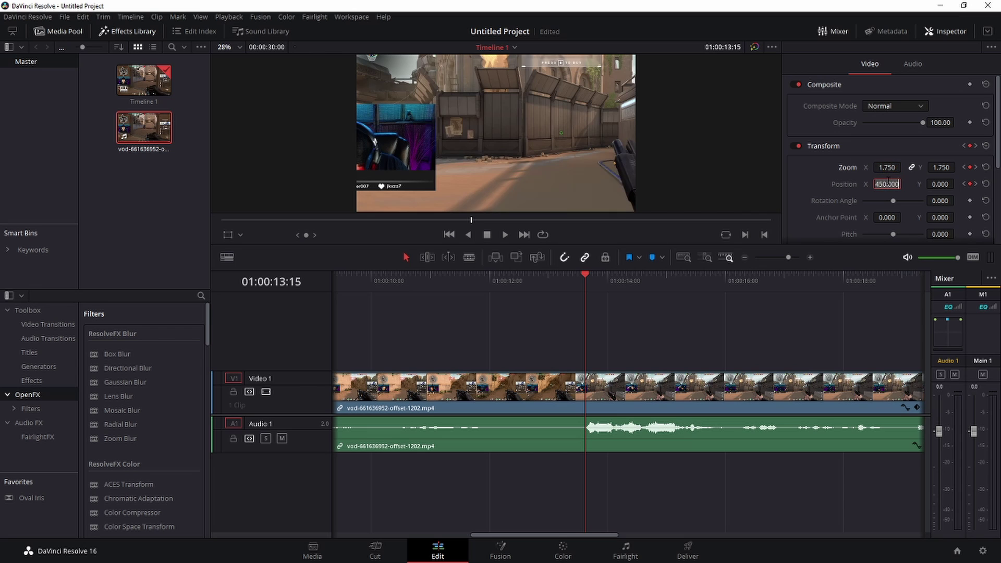
{"action": "type", "text": "500"}
{"action": "key", "text": "Return"}
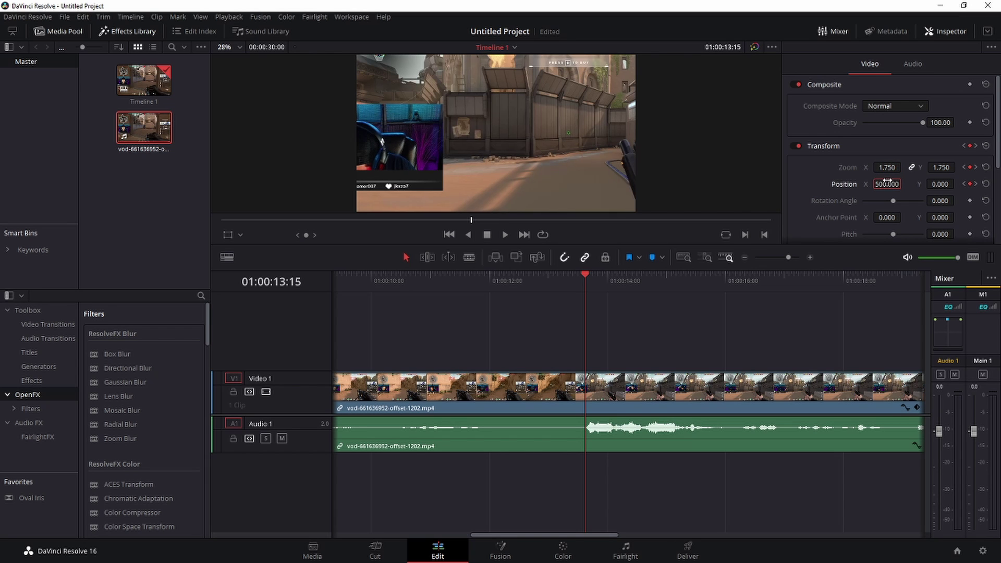
{"action": "left_click", "coordinate": [887, 183]}
{"action": "type", "text": "600"}
{"action": "key", "text": "Return"}
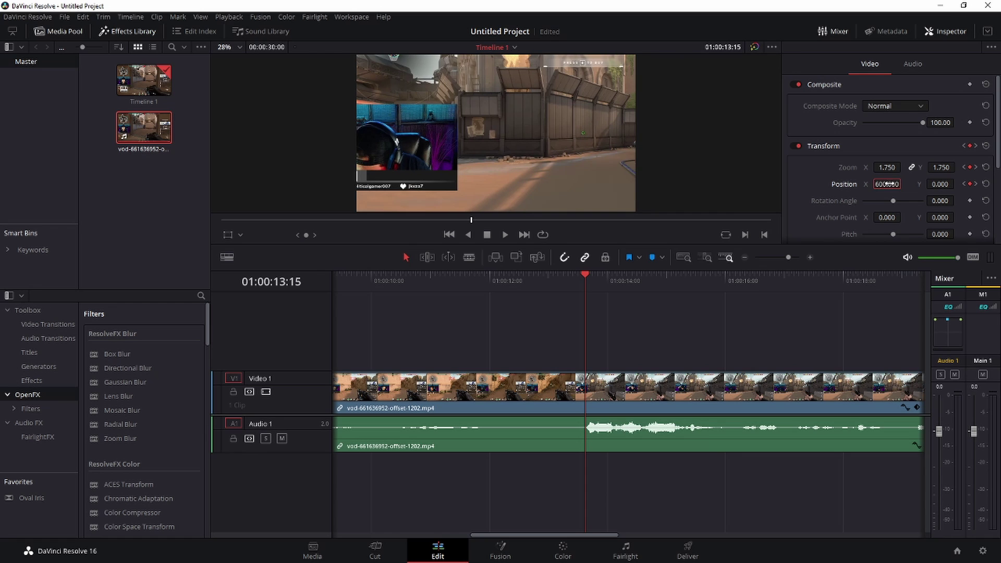
{"action": "left_click", "coordinate": [888, 183]}
{"action": "type", "text": "750"}
{"action": "key", "text": "Return"}
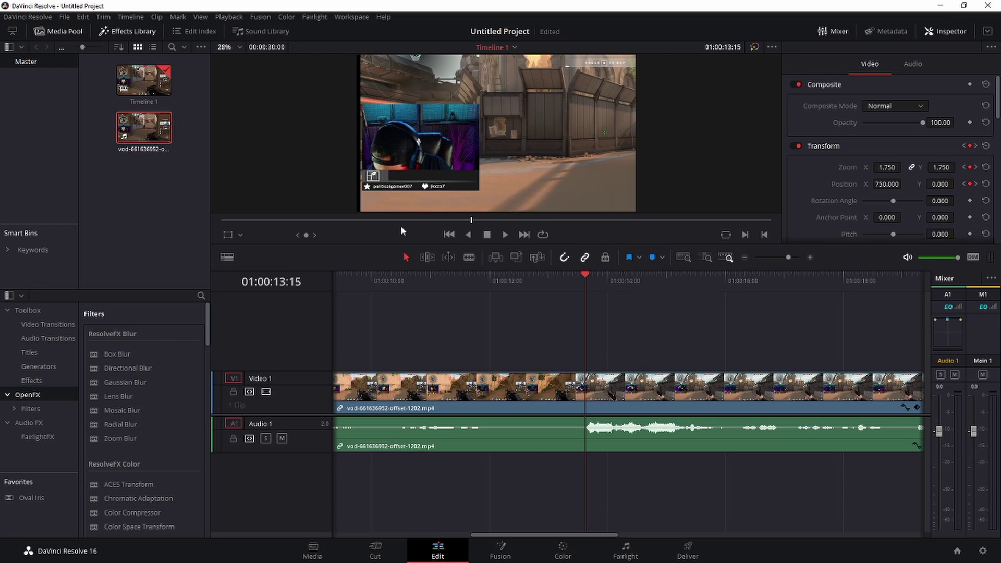
{"action": "left_click", "coordinate": [892, 186]}
{"action": "type", "text": "720"}
{"action": "key", "text": "Return"}
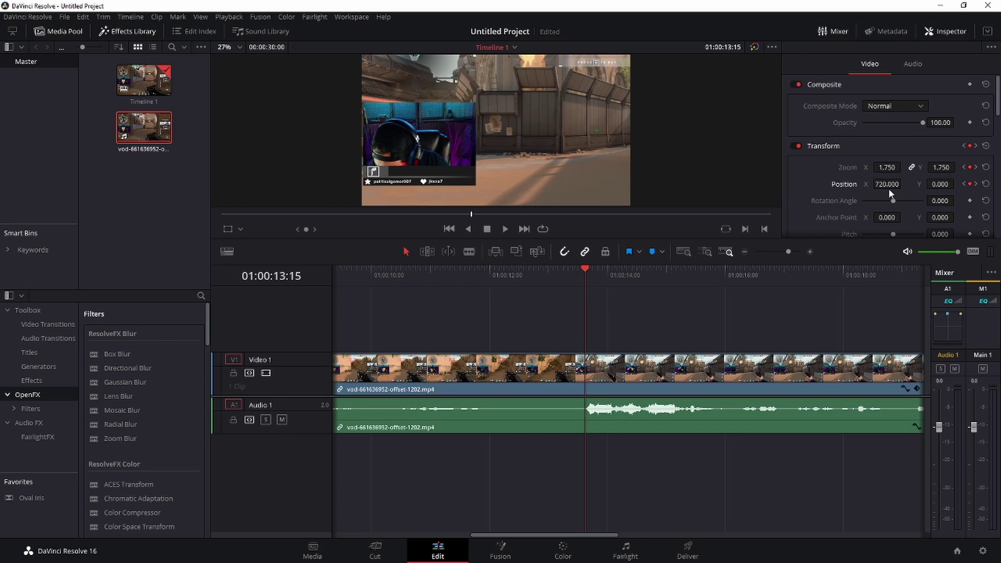
Scrub to about 01:00:16:00 and replay the zoom animation from before it starts
{"action": "left_click_drag", "start_coordinate": [694, 277], "coordinate": [732, 273]}
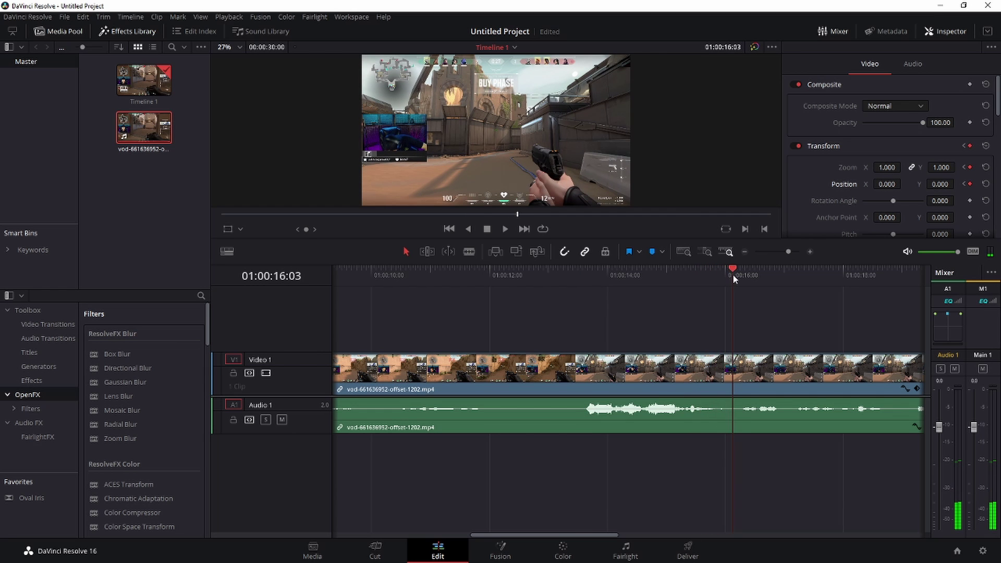
{"action": "left_click", "coordinate": [894, 167]}
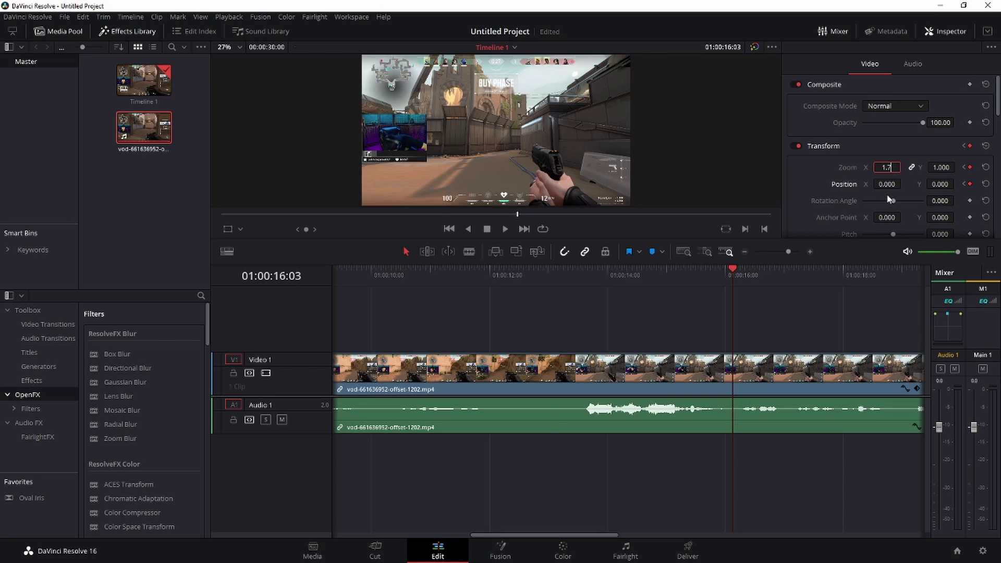
{"action": "key", "text": "slash"}
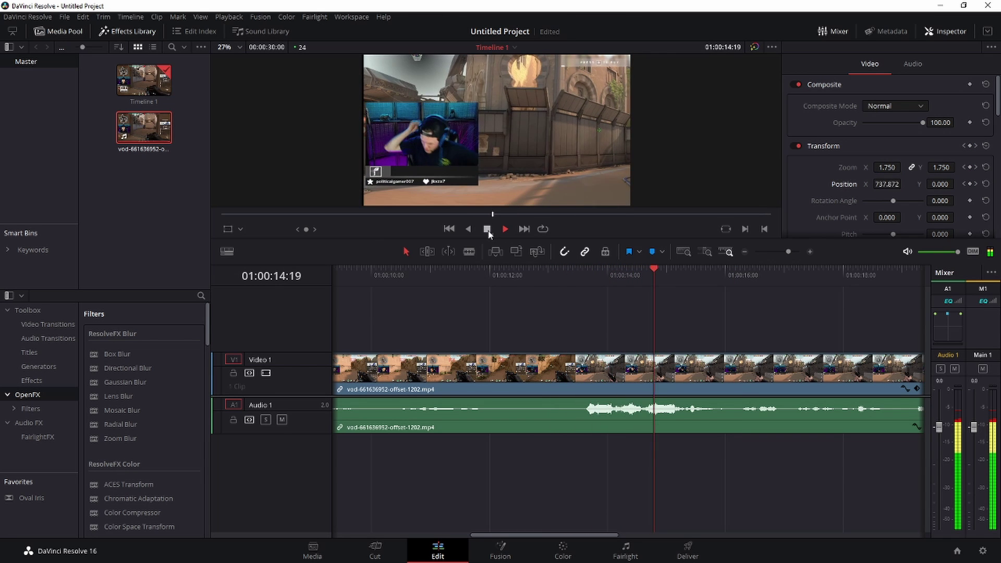